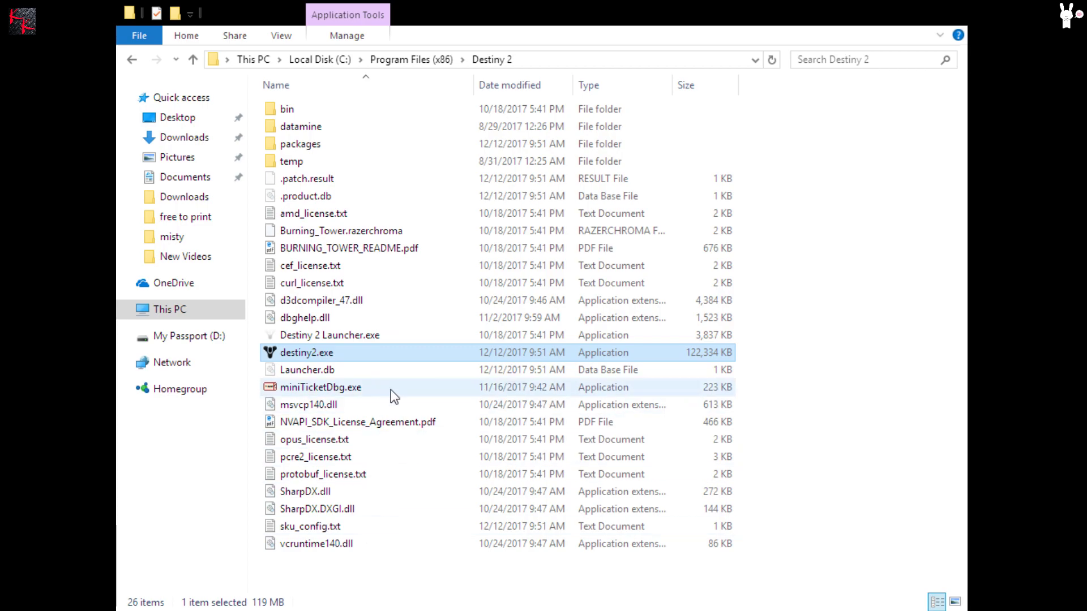
# Select destiny2.exe in the C:\Program Files (x86)\Destiny 2 folder.
pyautogui.click(329, 356)
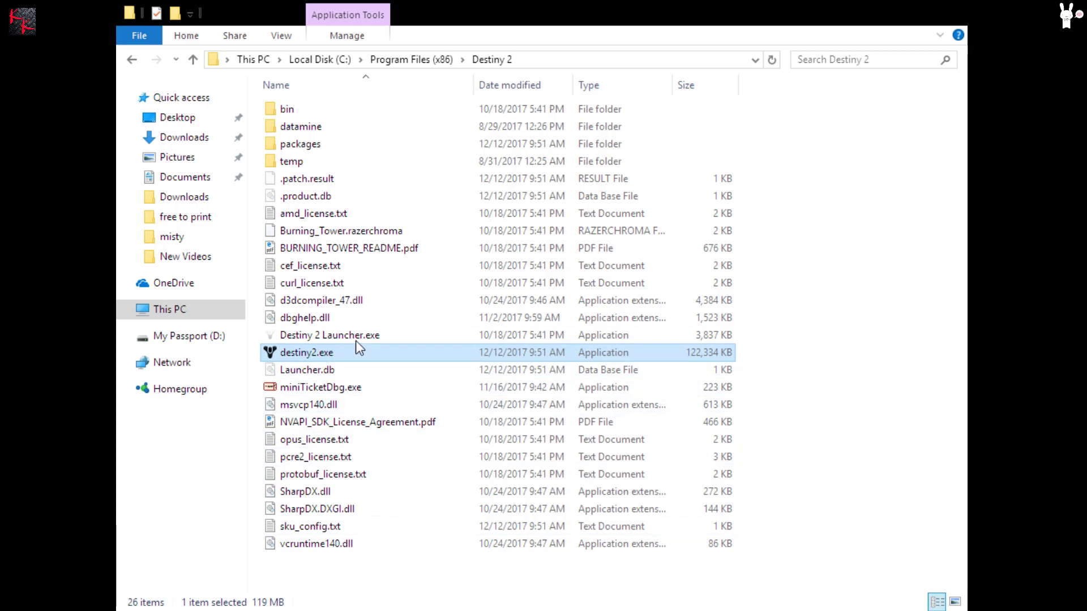
# In destiny2.exe Properties, check 'Disable fullscreen optimizations' under Compatibility, apply, and close.
pyautogui.hotkey('alt', 'Return')
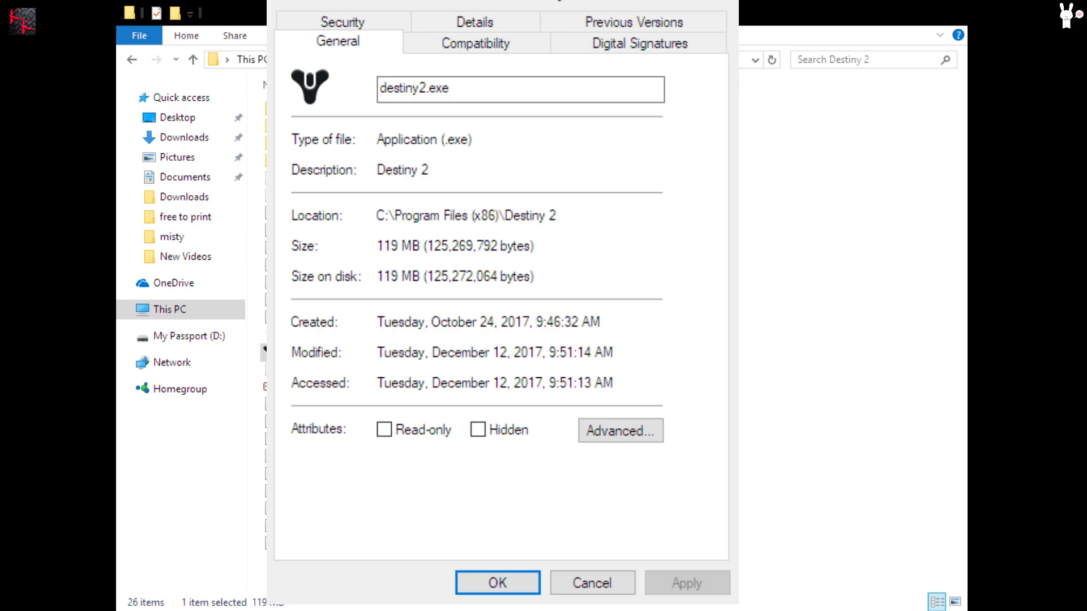
pyautogui.click(466, 49)
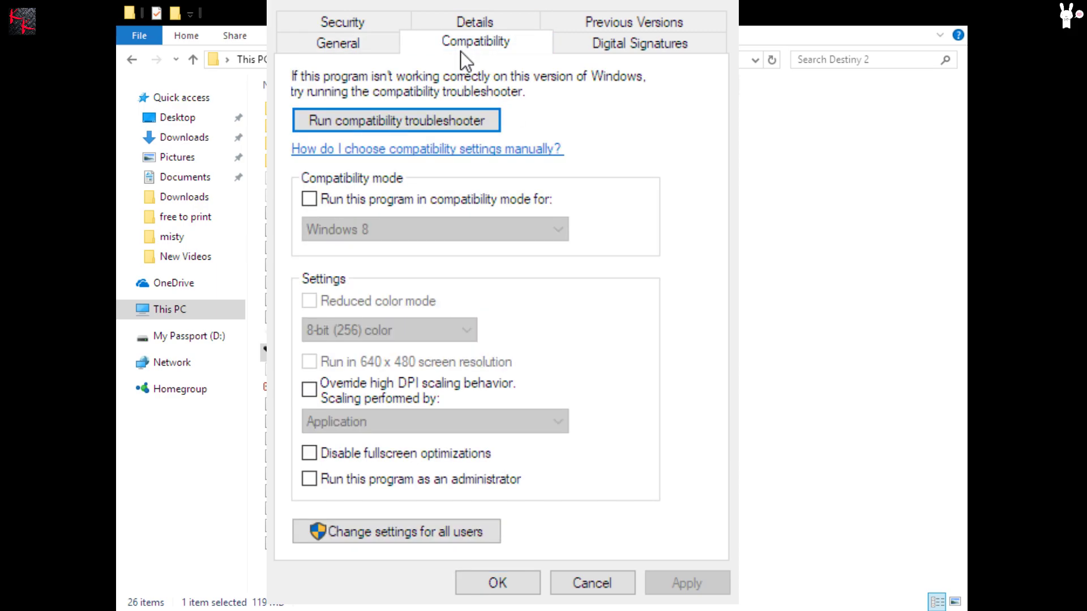
pyautogui.click(309, 453)
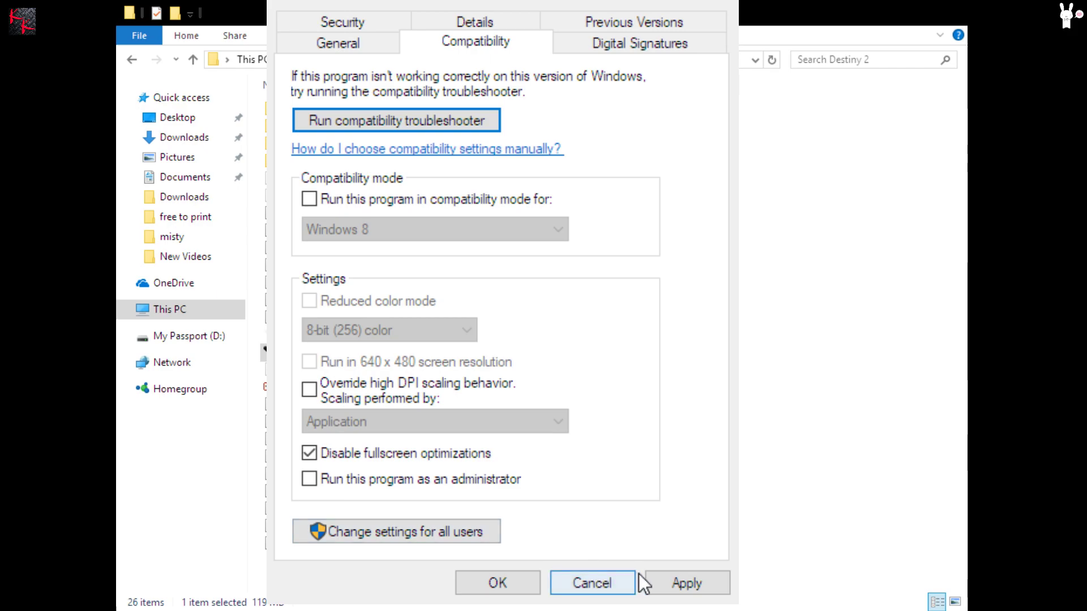
pyautogui.click(686, 584)
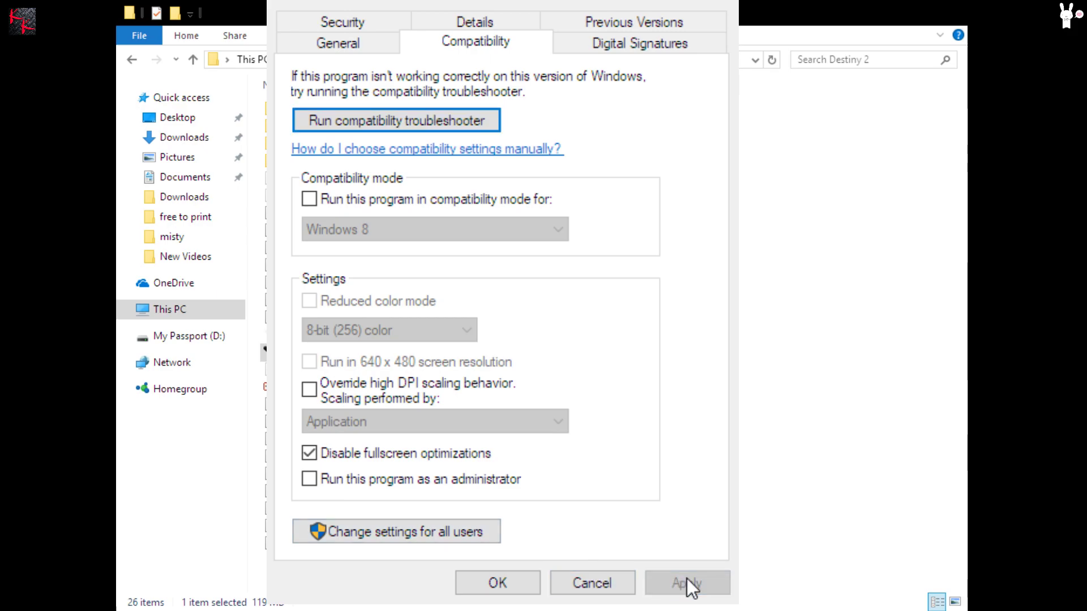
pyautogui.click(722, 3)
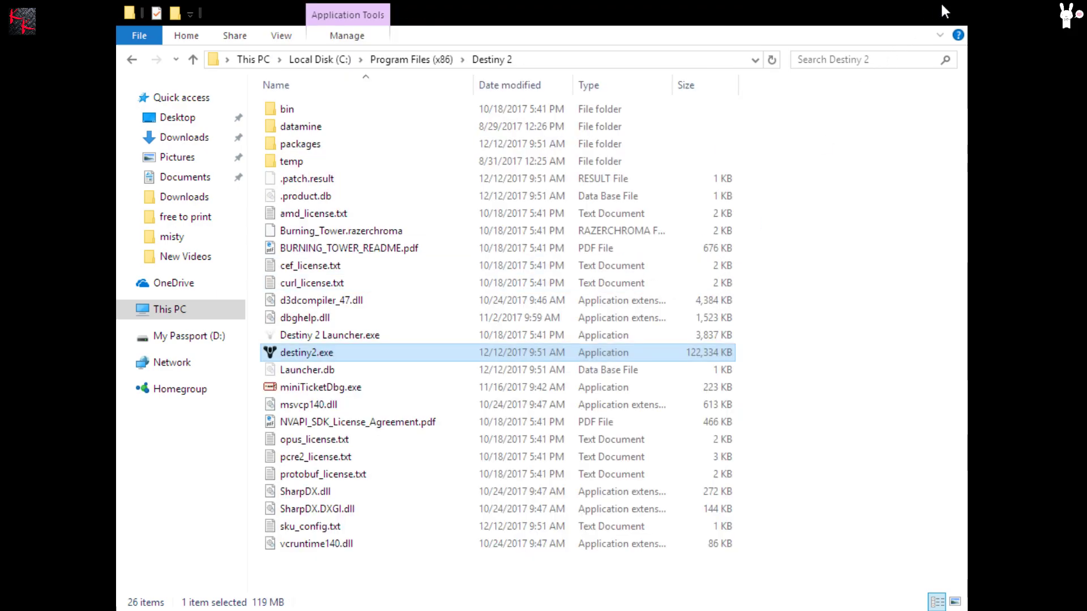